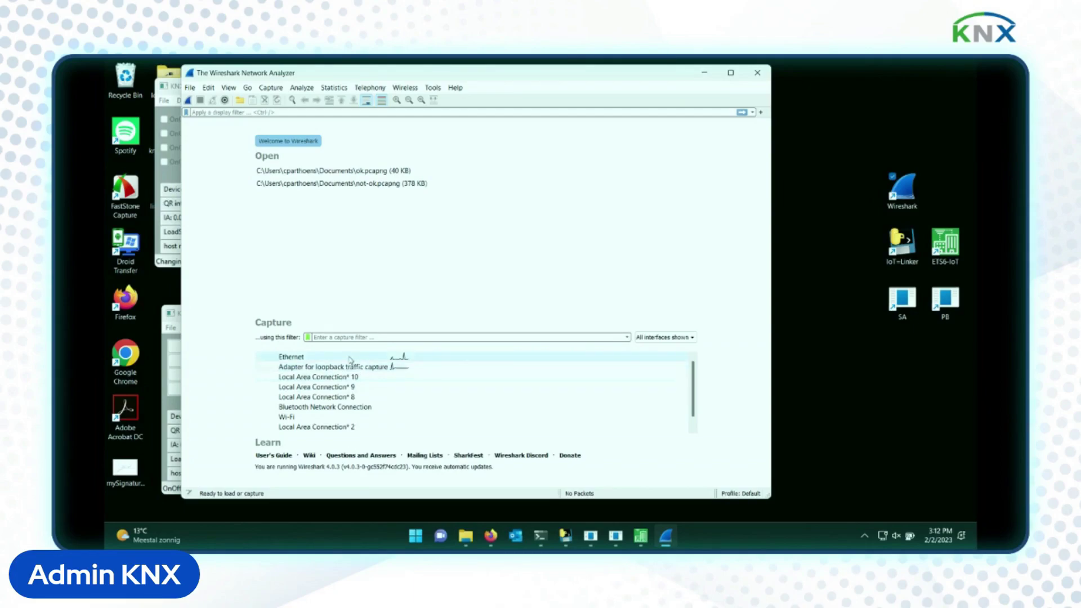
- Start a live capture on the Ethernet interface and apply the saved oscore display filter
mouse_move(349, 362)
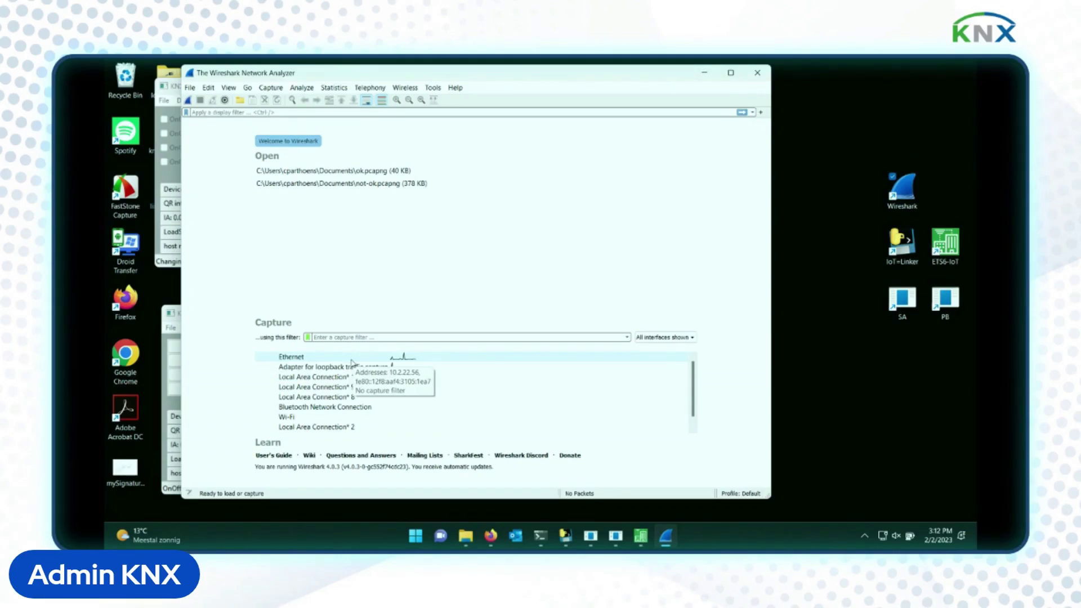
double_click(352, 360)
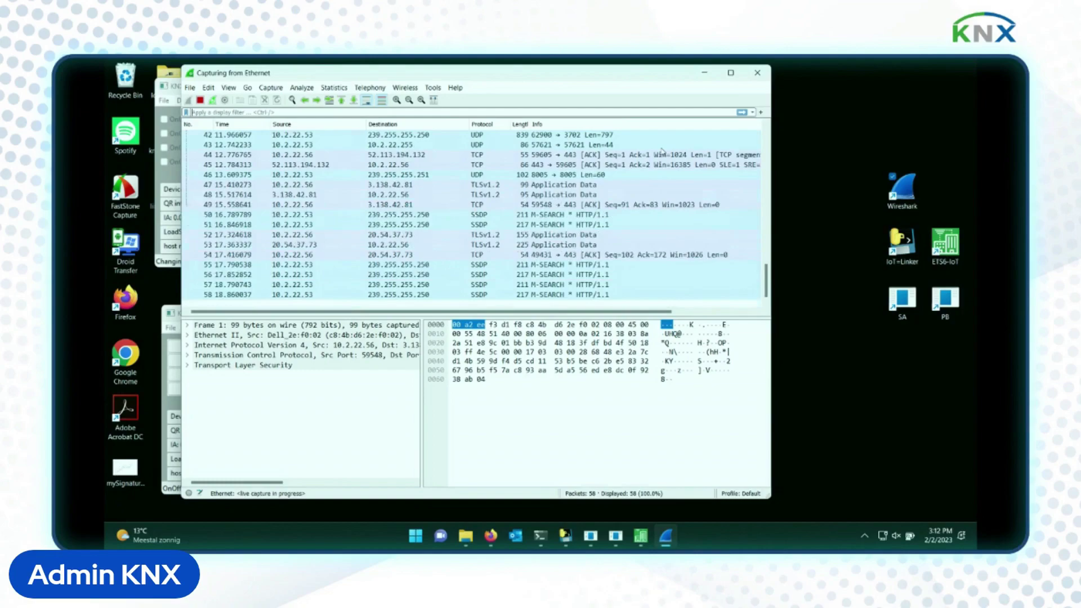
left_click(755, 112)
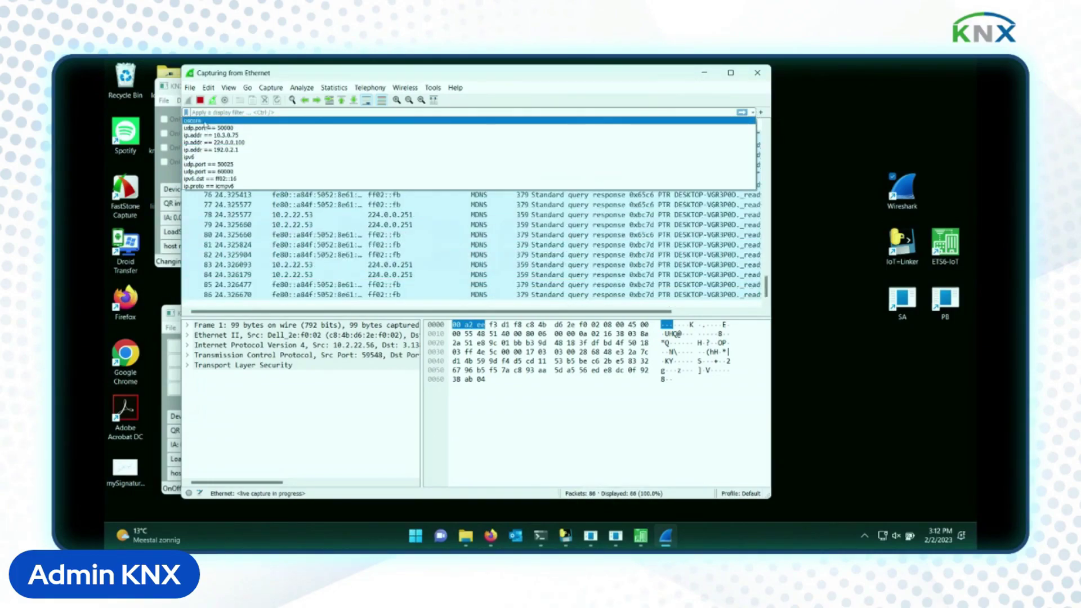
left_click(204, 121)
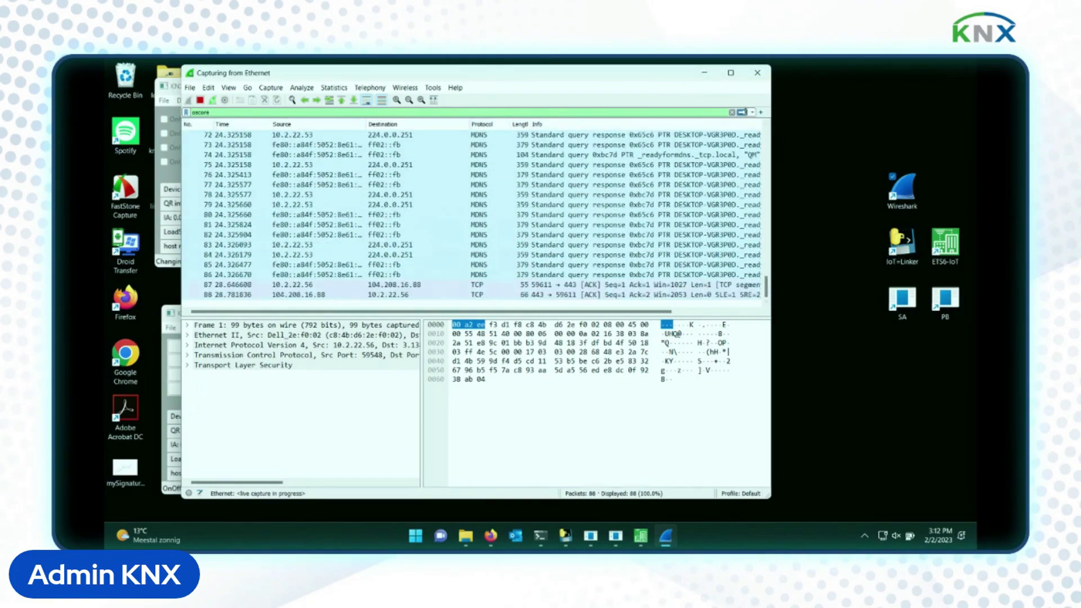
left_click(743, 113)
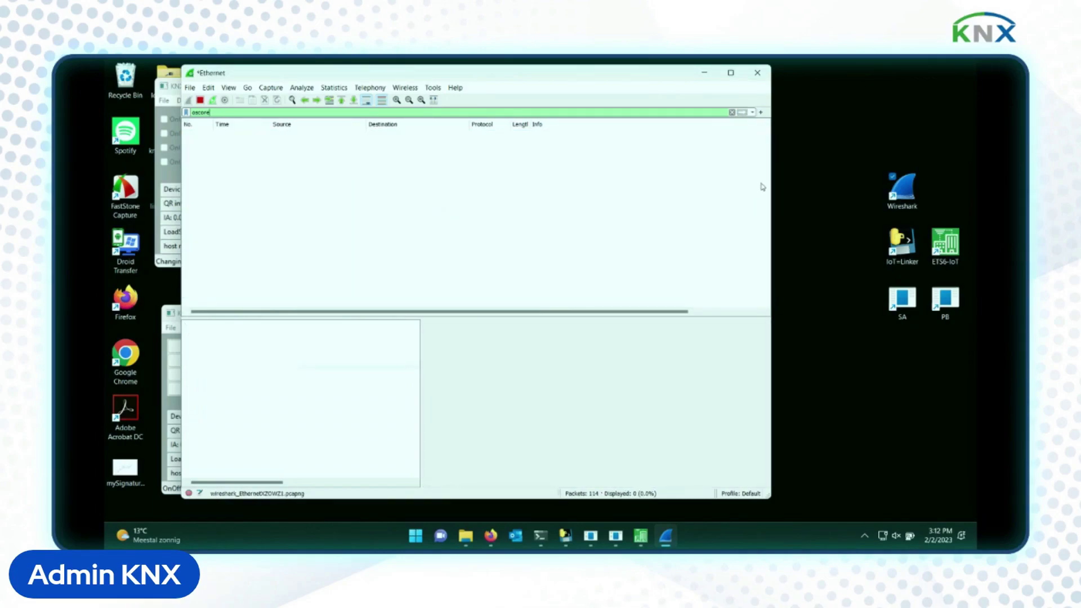
- Uncover the virtual device windows, trigger OnOff_1 on the KNX virtual Push Button, and enlarge the packet details area of the capture
left_click_drag(664, 76, 851, 86)
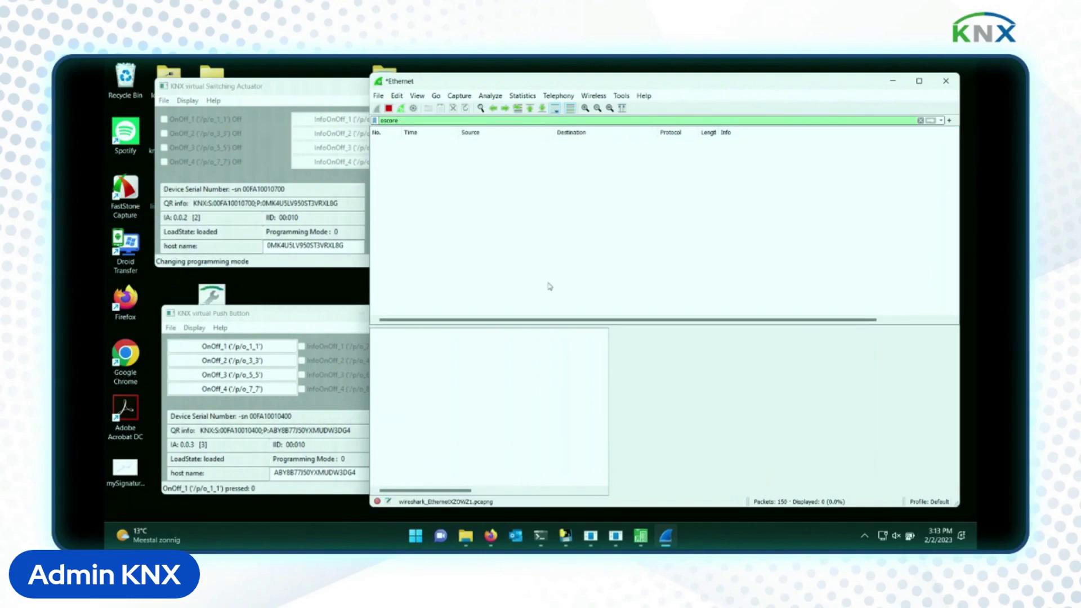
left_click(283, 348)
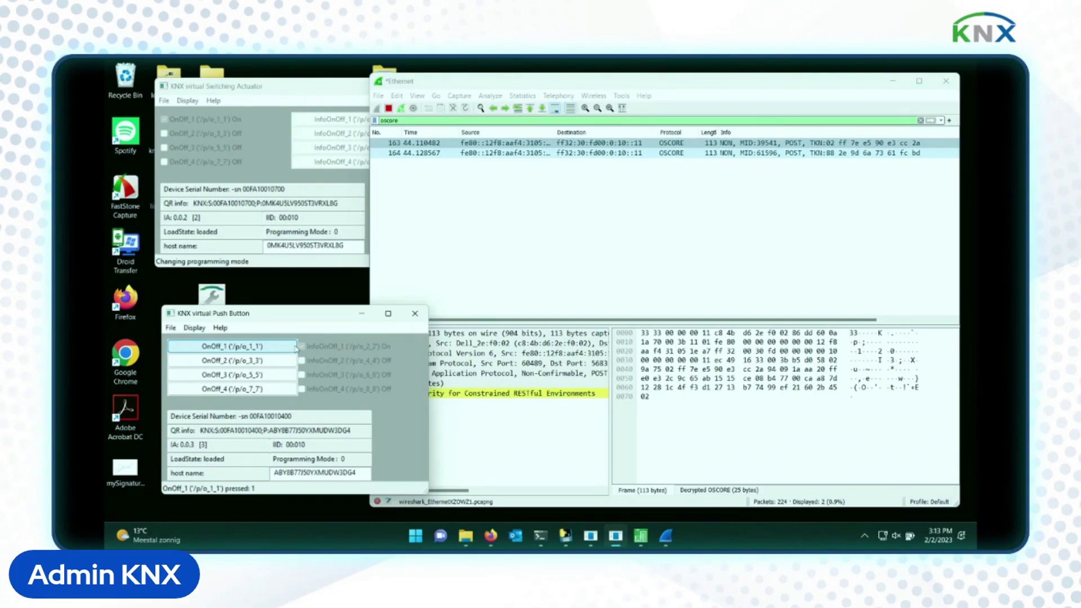
left_click(673, 90)
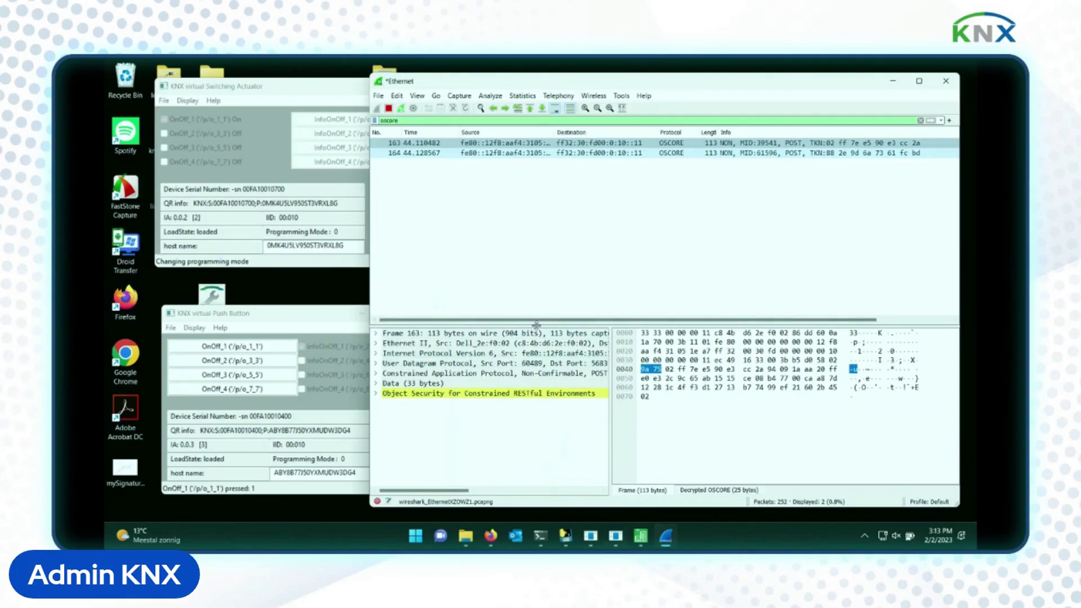
left_click_drag(534, 325, 535, 247)
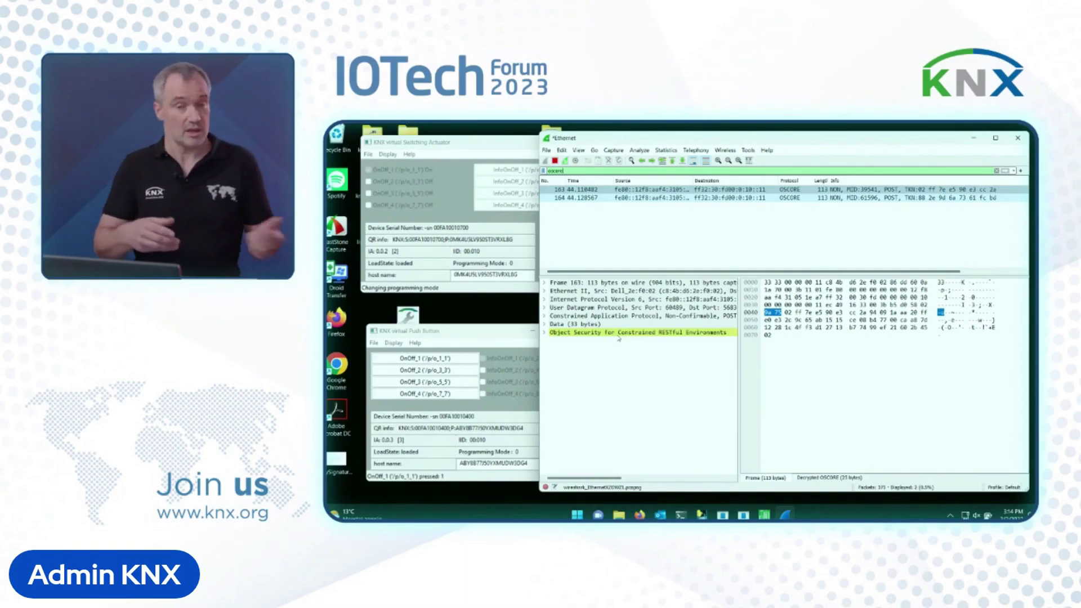
right_click(651, 333)
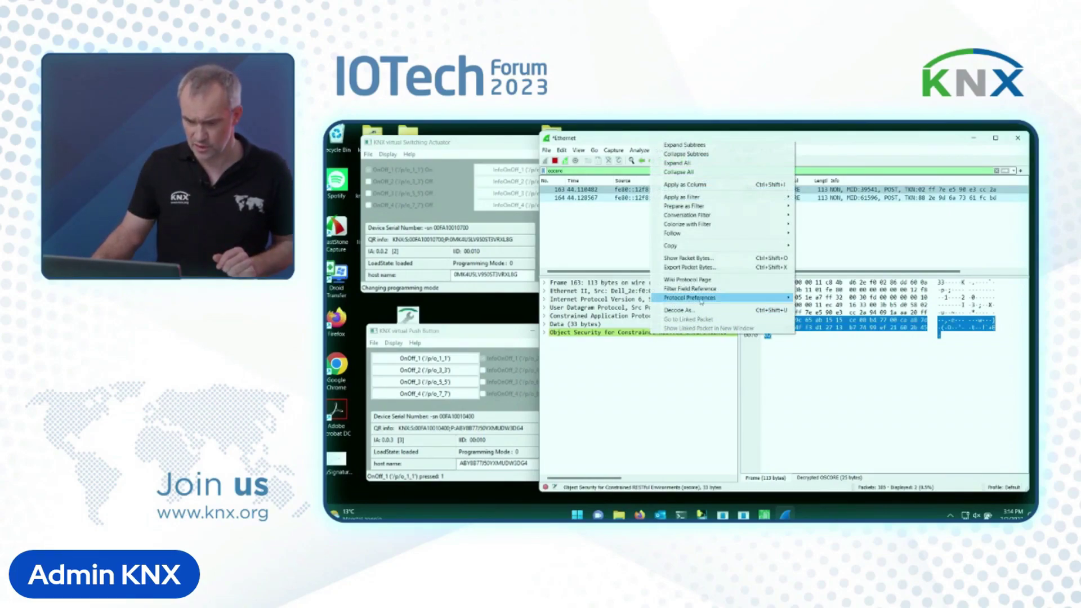
mouse_move(701, 302)
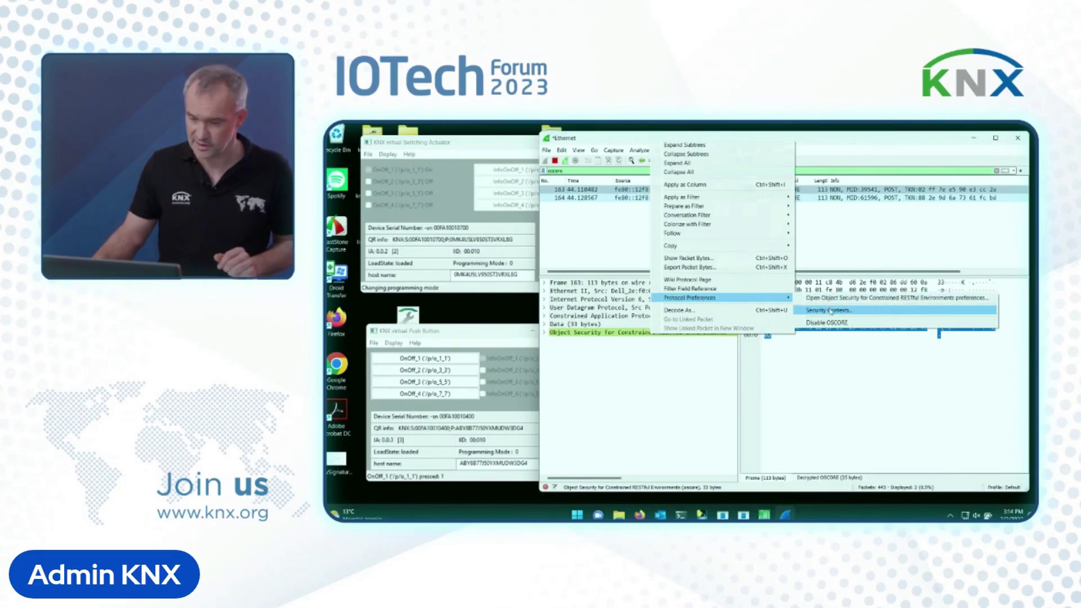
left_click(831, 310)
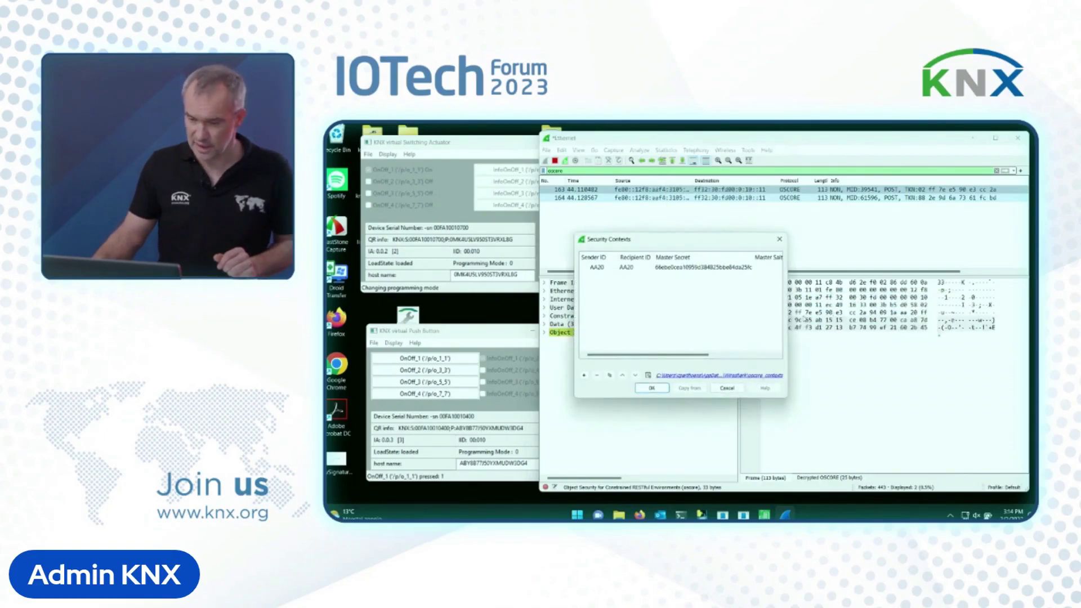
double_click(599, 269)
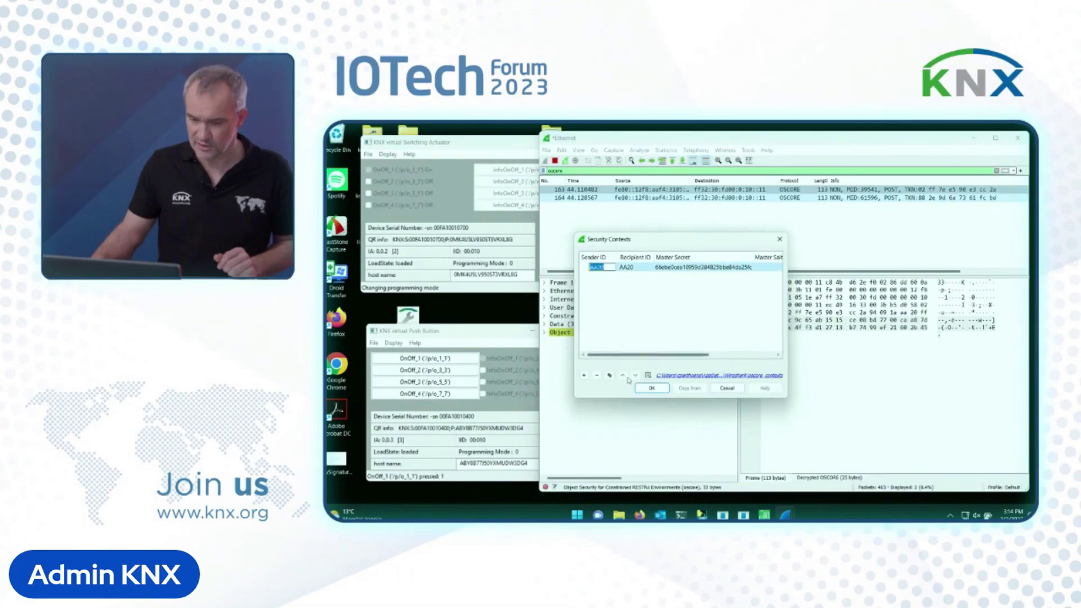
left_click(597, 376)
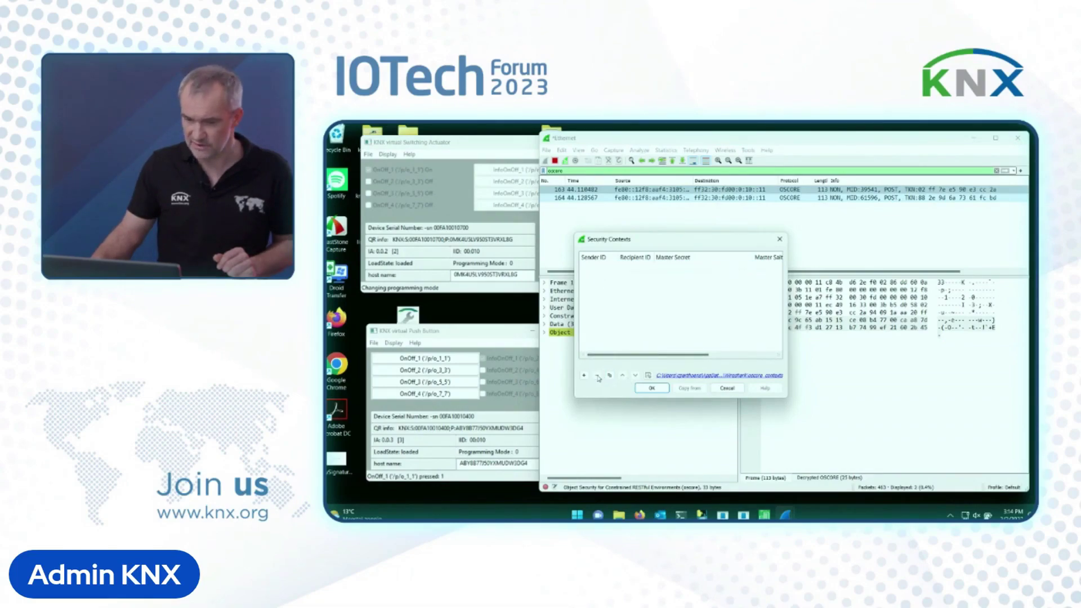
left_click(585, 376)
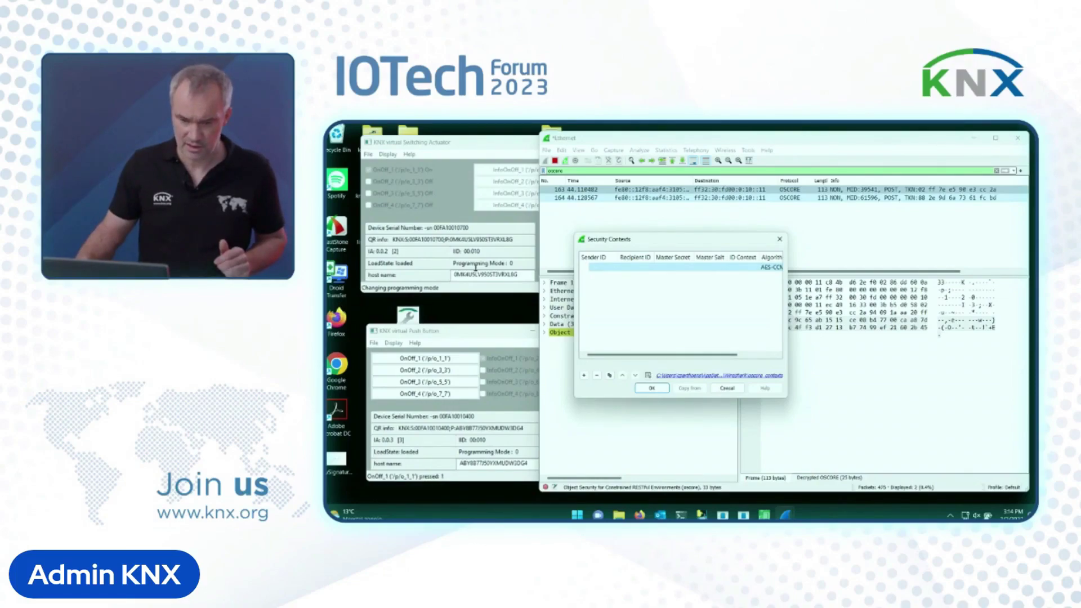
- Review the security entries in the virtual Switching Actuator's Auth/AT table and discard the pending security context edits
left_click(484, 146)
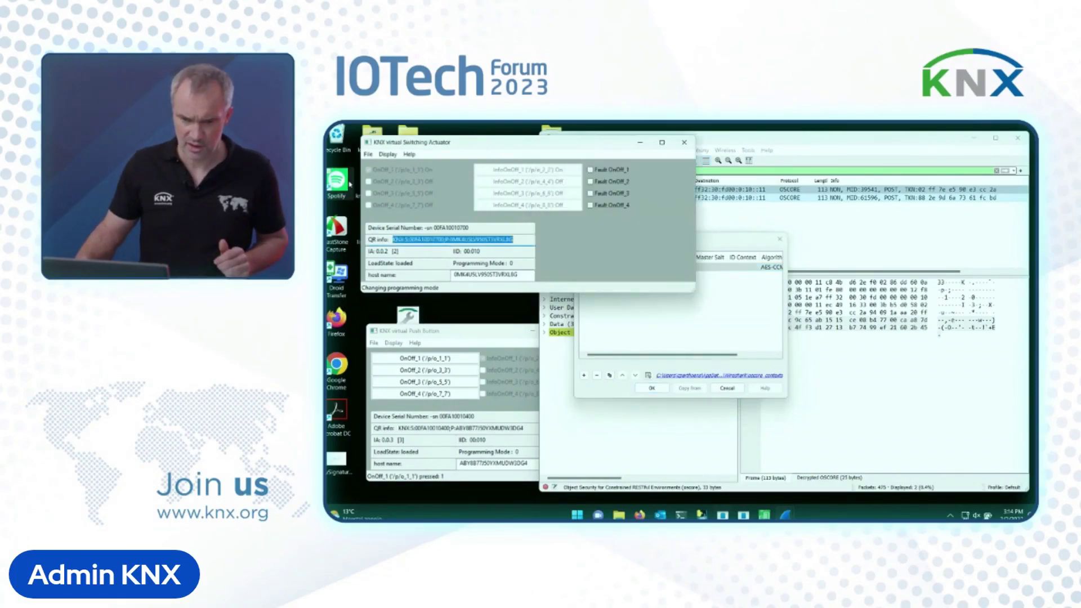
left_click(368, 155)
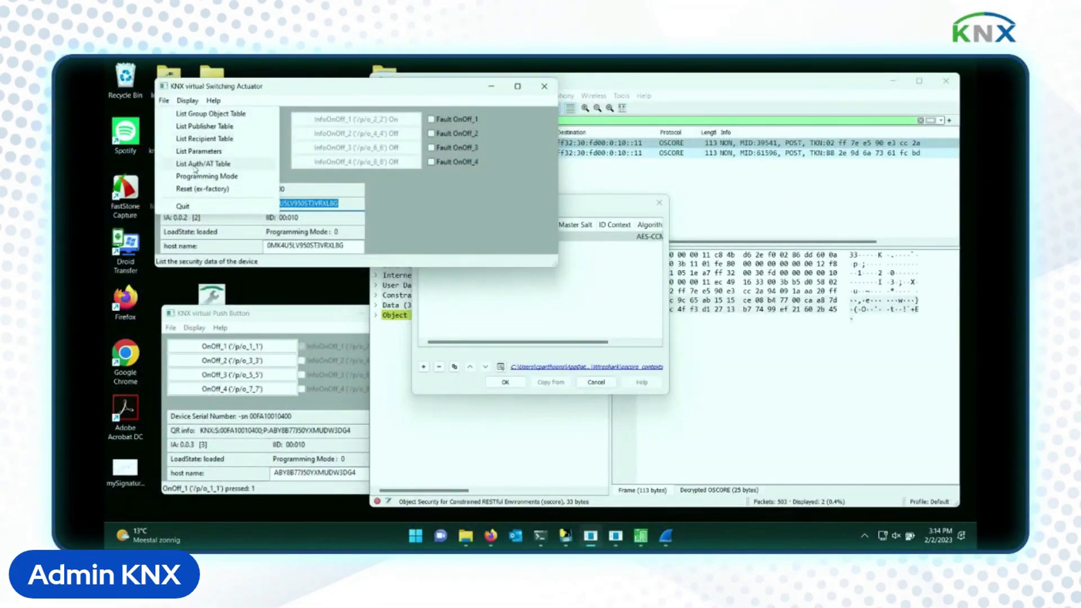
left_click(195, 166)
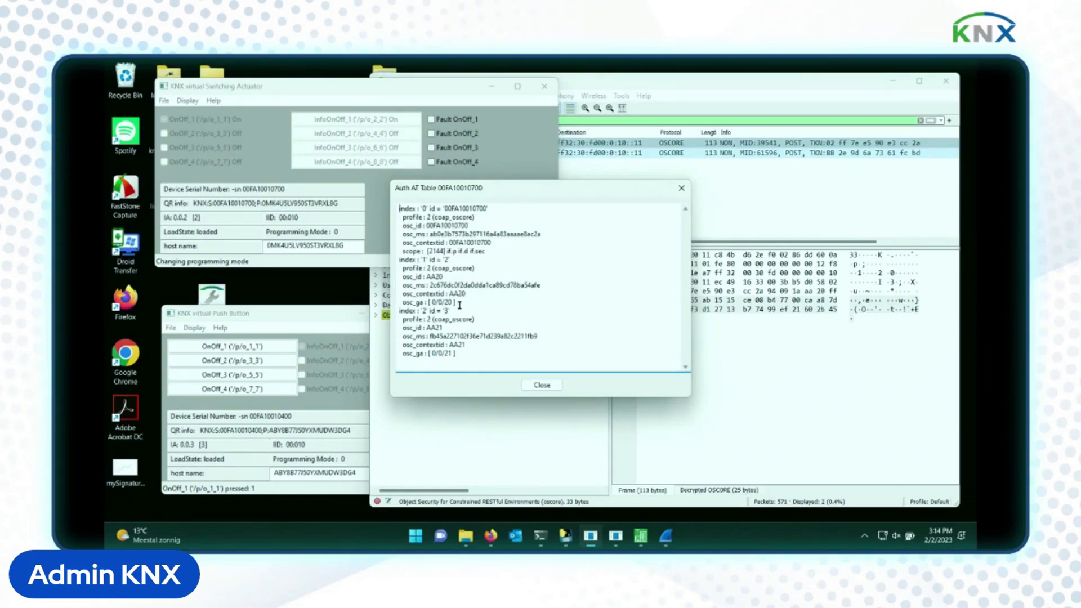
left_click(770, 366)
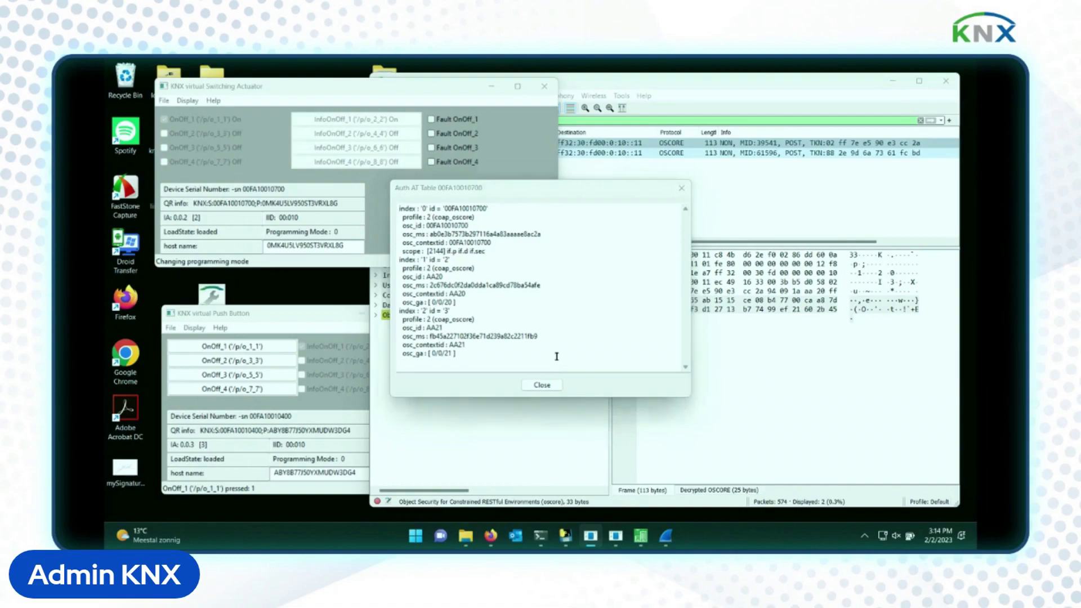
left_click(542, 385)
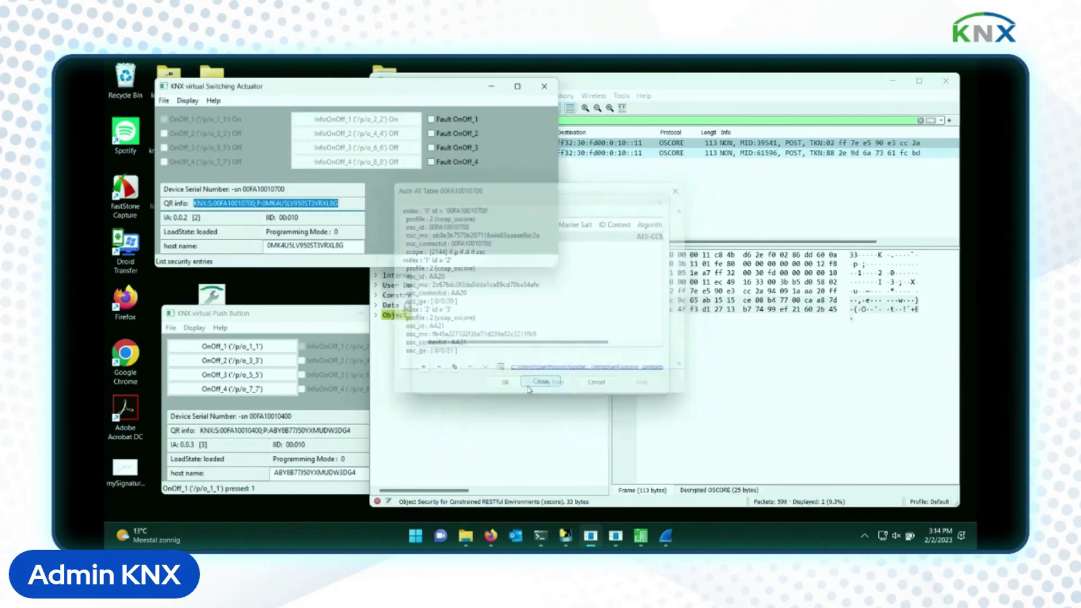
left_click(596, 382)
- Replace the existing entry in the OSCORE protocol's Security Contexts with a new blank one
right_click(493, 330)
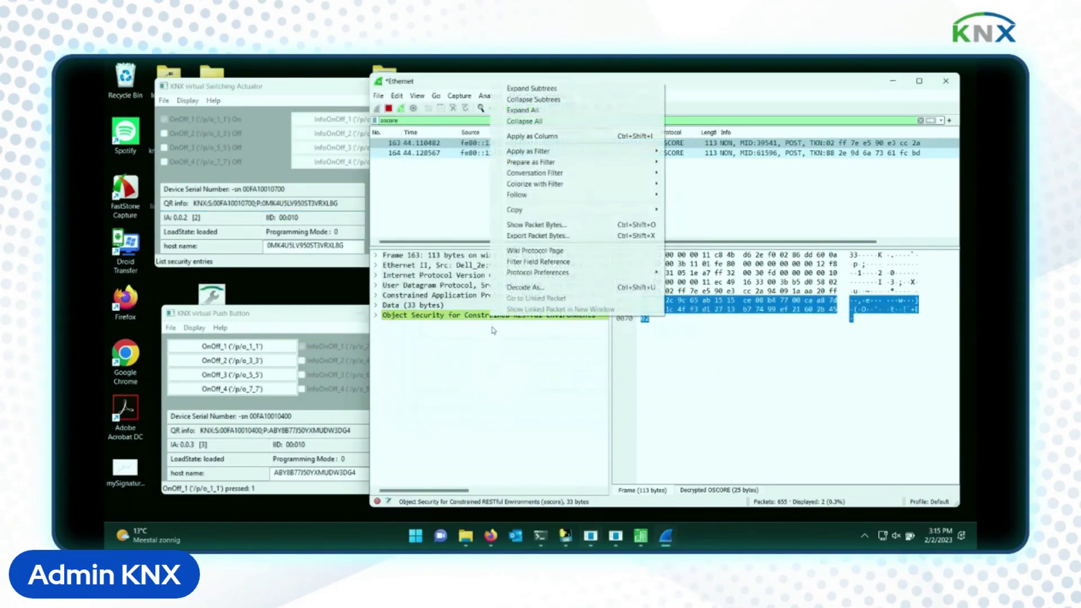
mouse_move(525, 274)
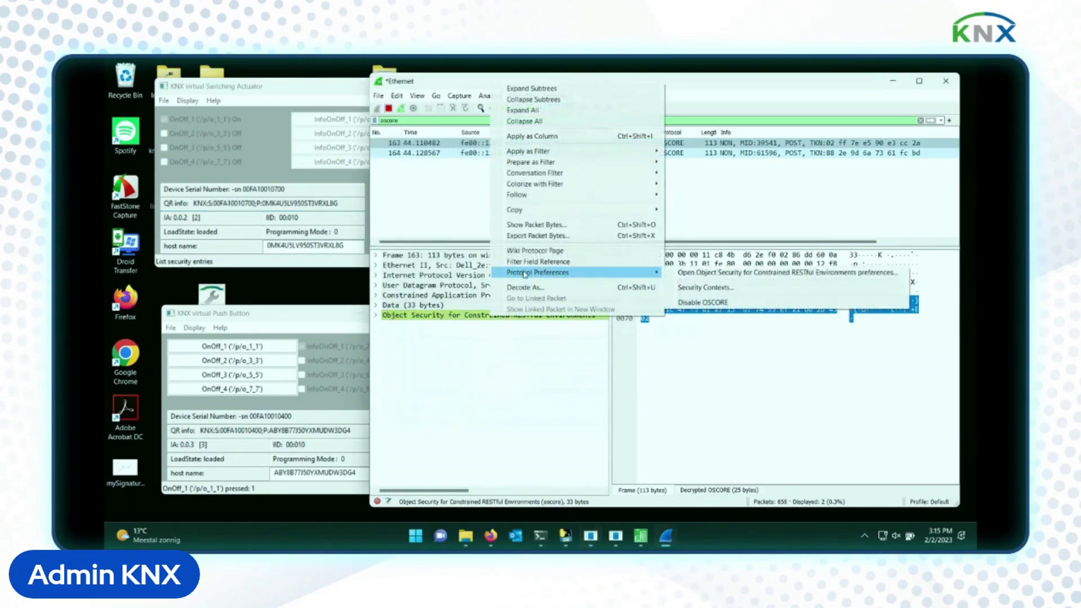
left_click(682, 288)
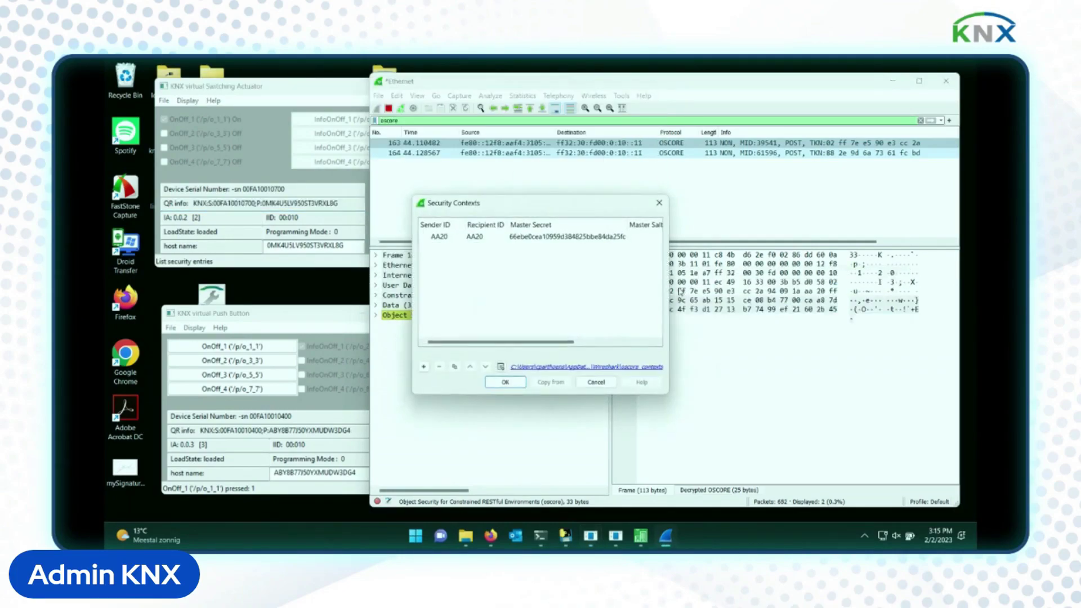
double_click(439, 237)
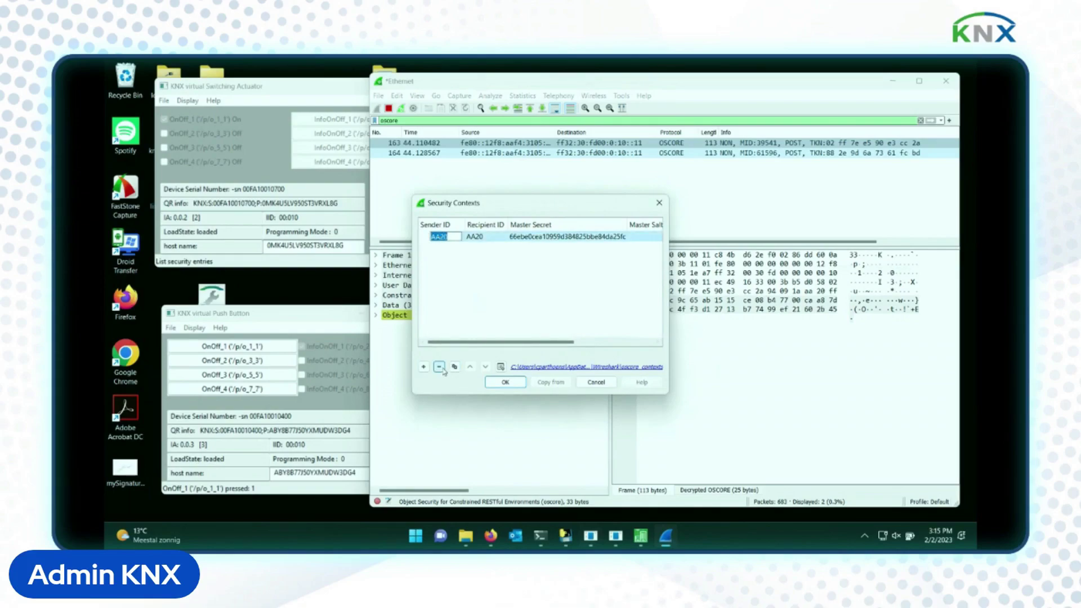
left_click(440, 367)
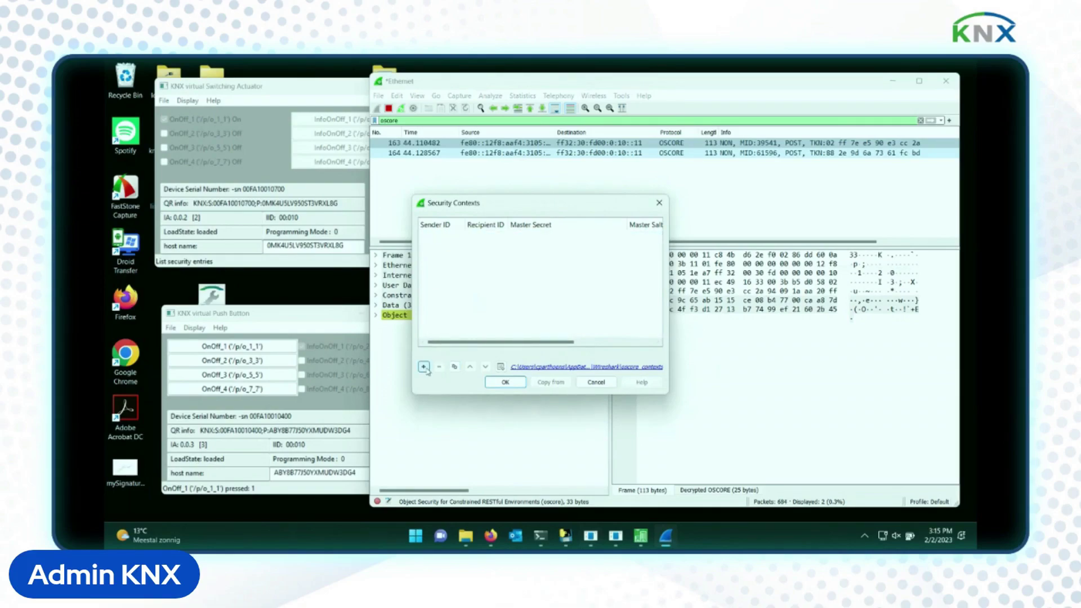
left_click(424, 367)
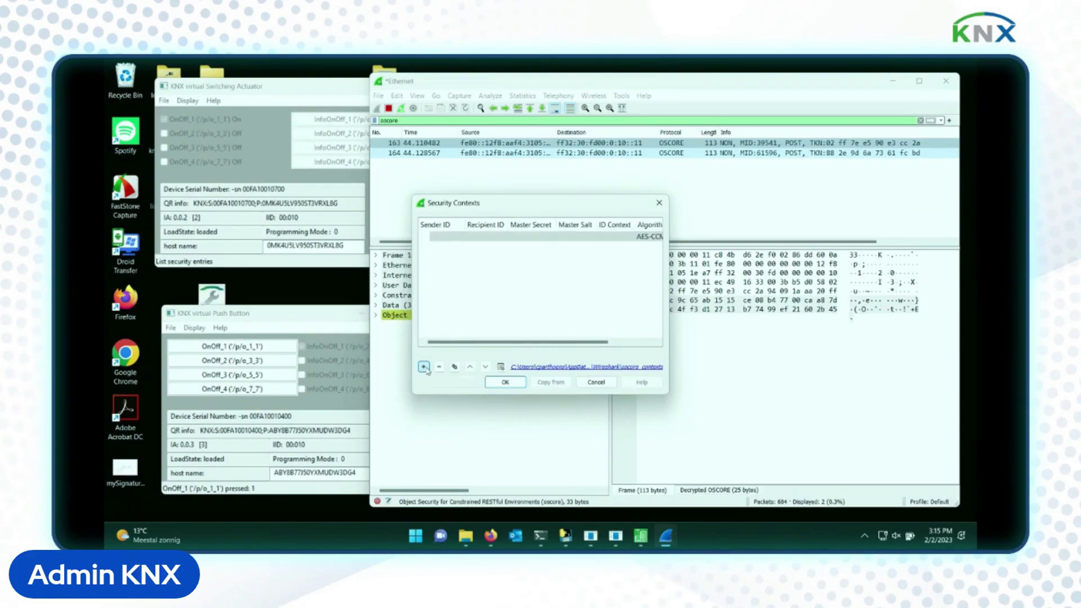
- Set both the Sender ID and the Recipient ID of the new security context to AA20
double_click(445, 241)
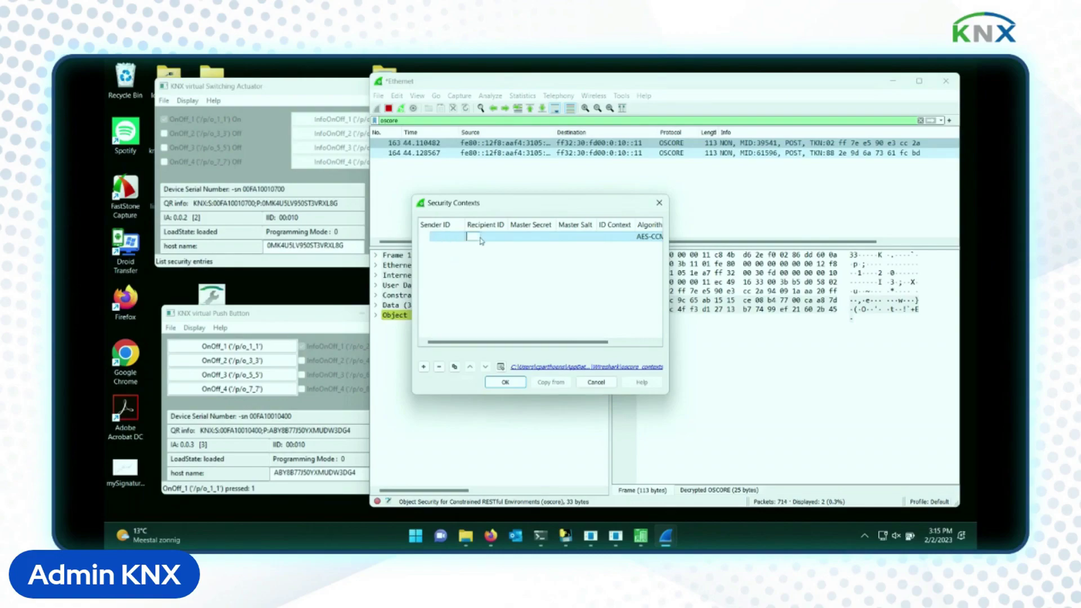
left_click(449, 239)
type("AA20")
key("Tab")
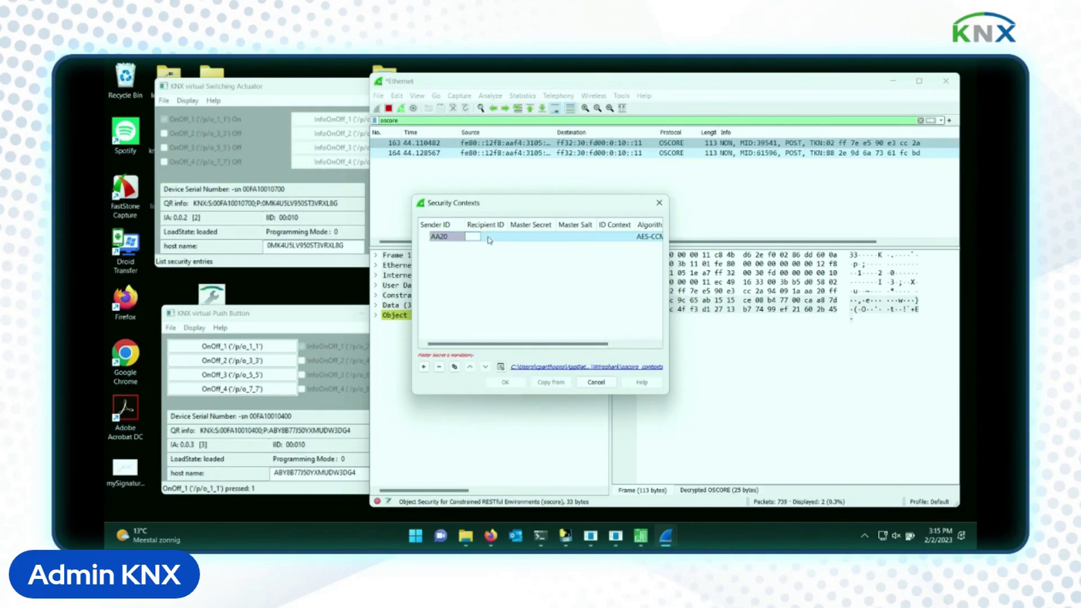
type("AA@)")
double_click(486, 236)
left_click(486, 236)
key("BackSpace")
key("BackSpace")
type("20")
- Copy the osc_ms master secret of the AA20 entry from the virtual Switching Actuator's Auth/AT table
left_click(254, 87)
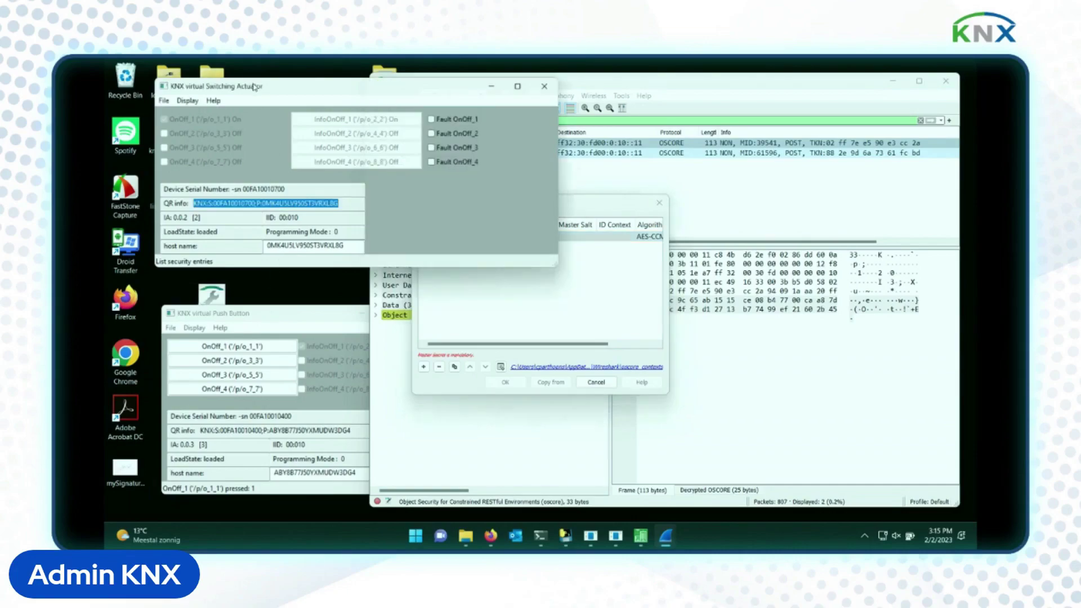
left_click(165, 101)
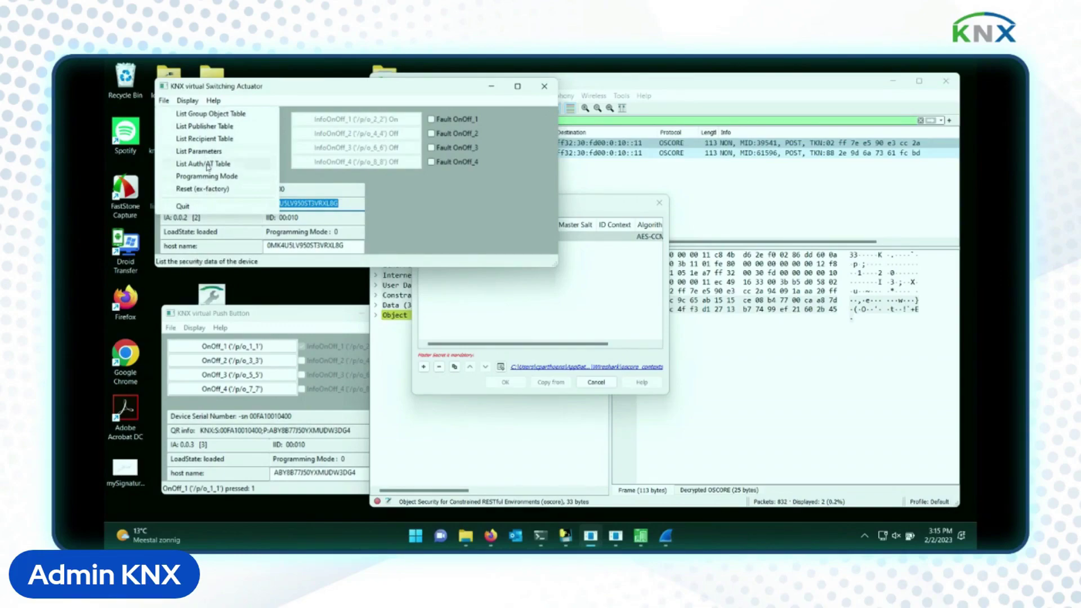
left_click(207, 164)
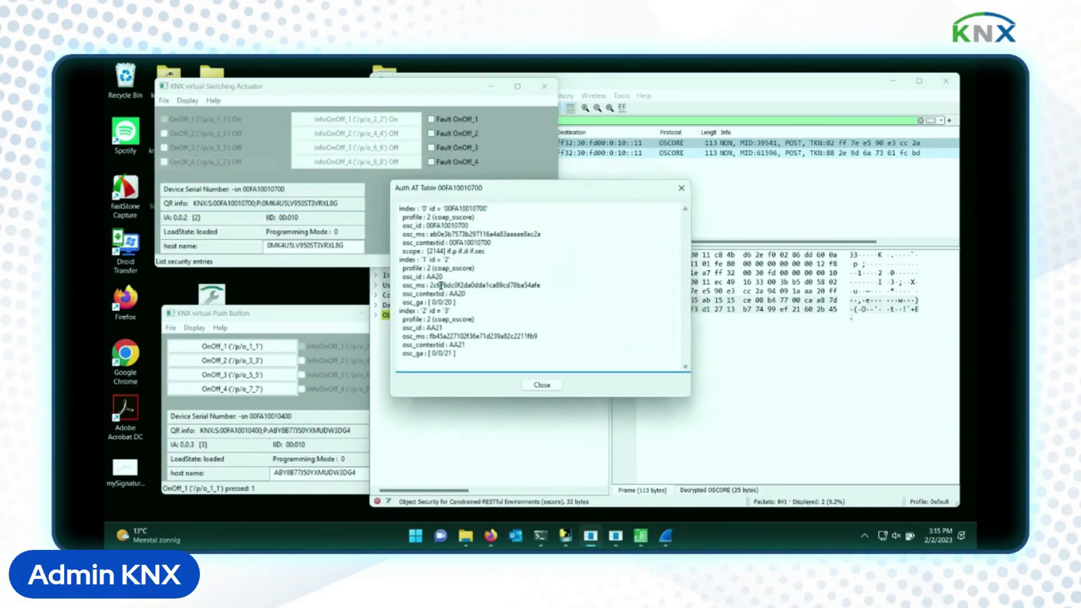
left_click_drag(430, 285, 538, 285)
right_click(519, 285)
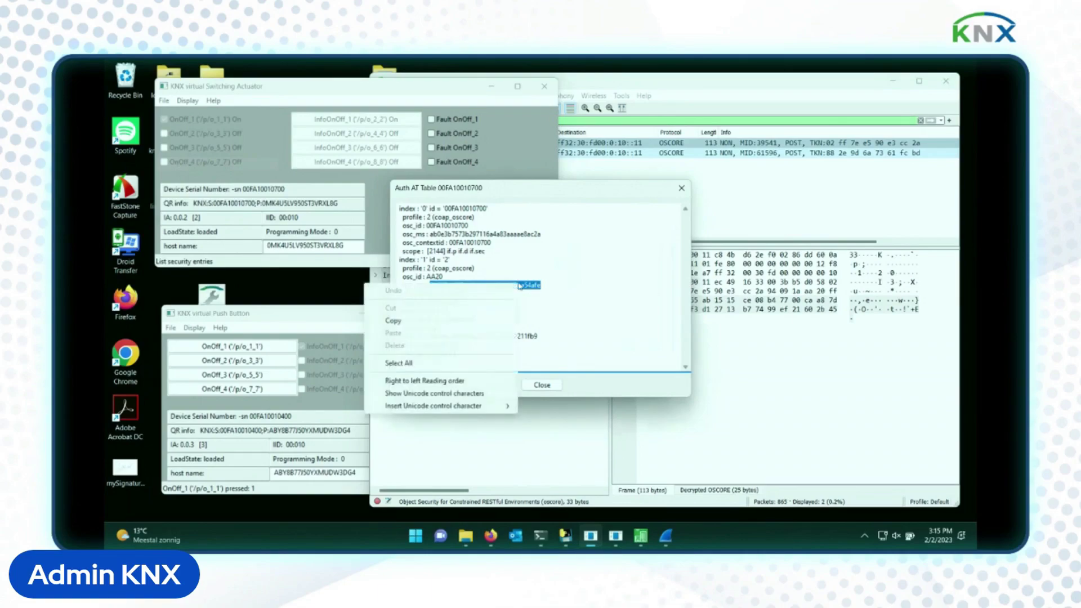
left_click(393, 320)
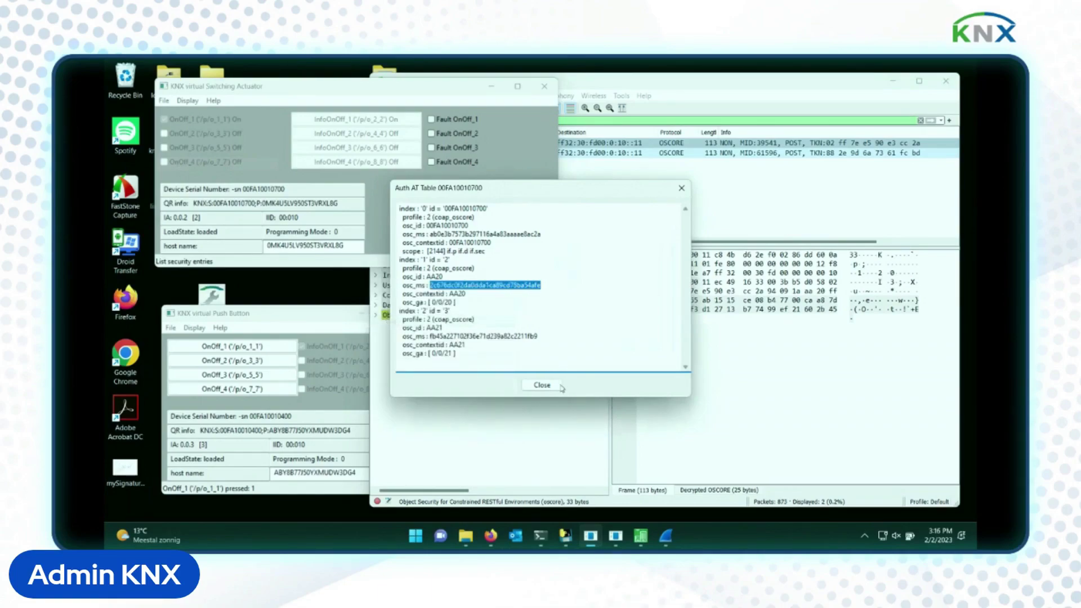
left_click(561, 387)
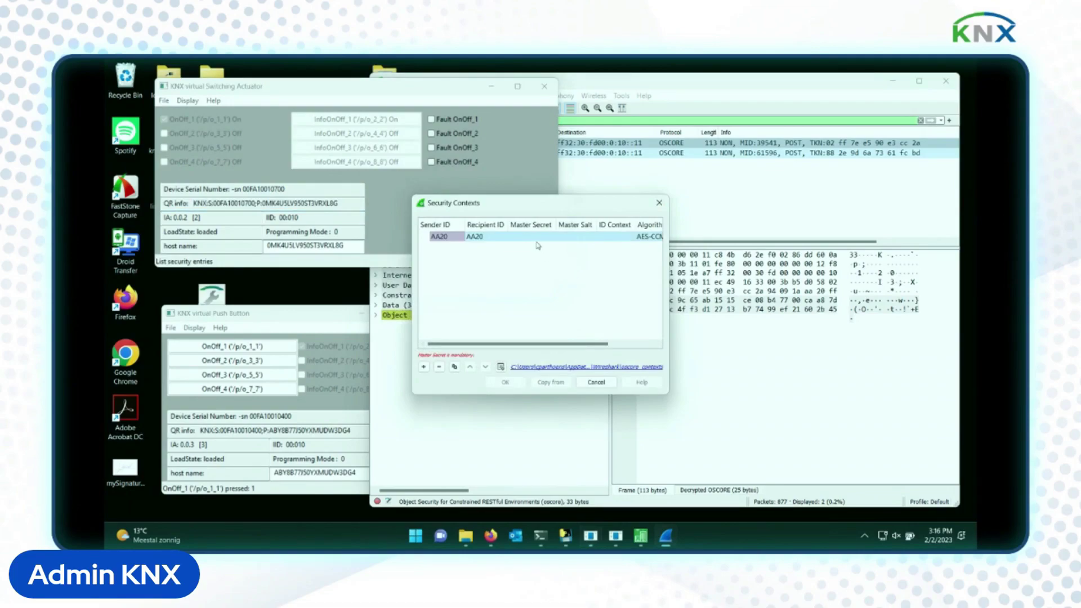
- Paste the copied key as the Master Secret of the AA20 security context and apply the security contexts
double_click(515, 237)
right_click(521, 236)
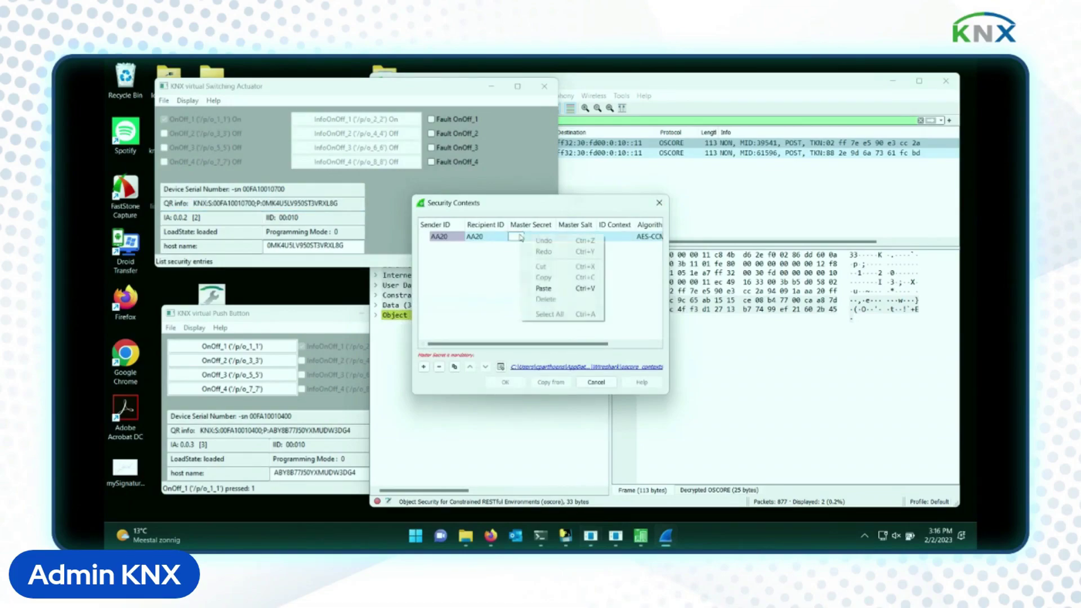
left_click(543, 289)
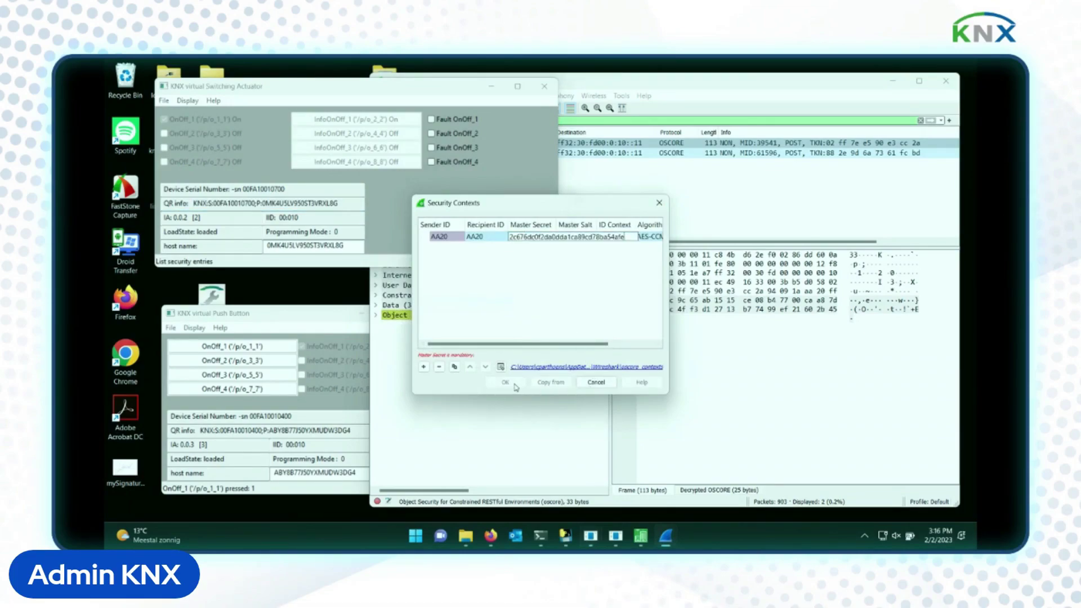
left_click(551, 318)
left_click(514, 385)
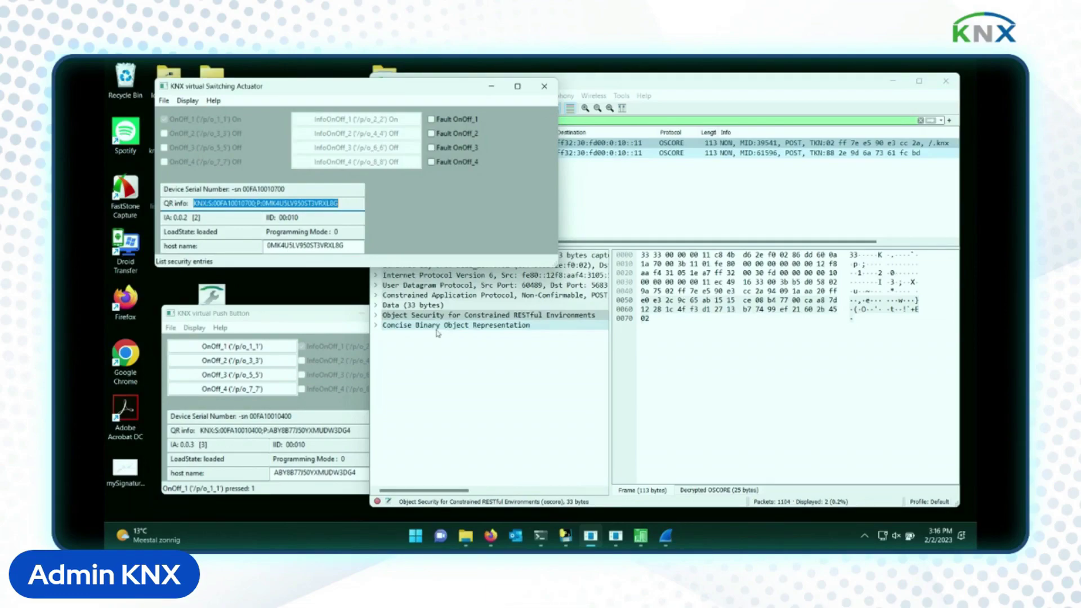
- Show the decrypted bytes of the Concise Binary Object Representation layer in the first OSCORE packet
left_click(445, 328)
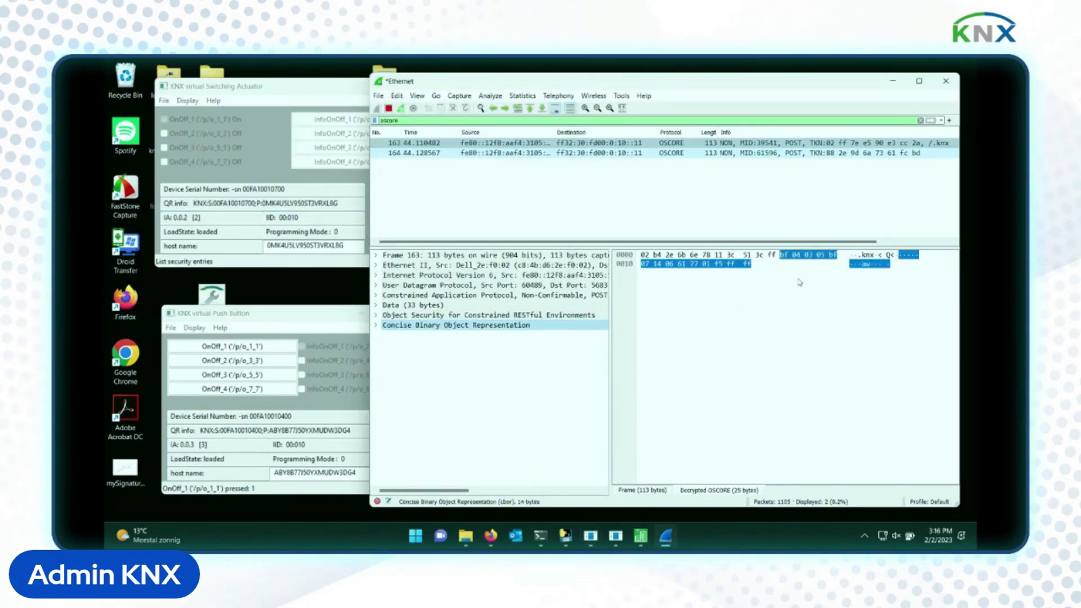